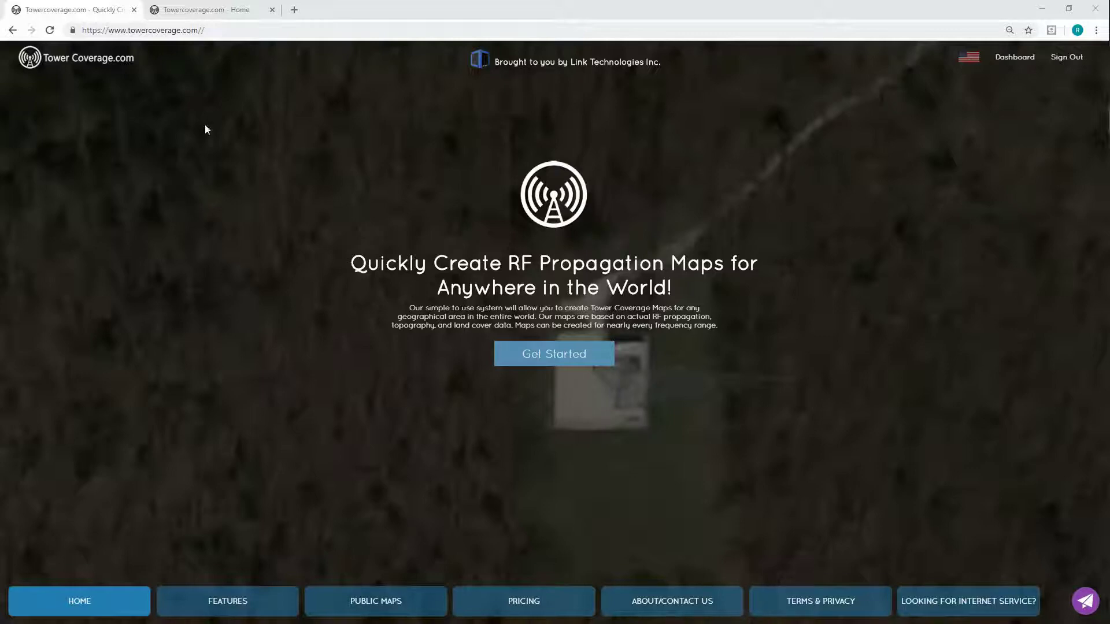
Open the EUS API Template Generator from the account's API settings in the Towercoverage.com dashboard.
click(237, 13)
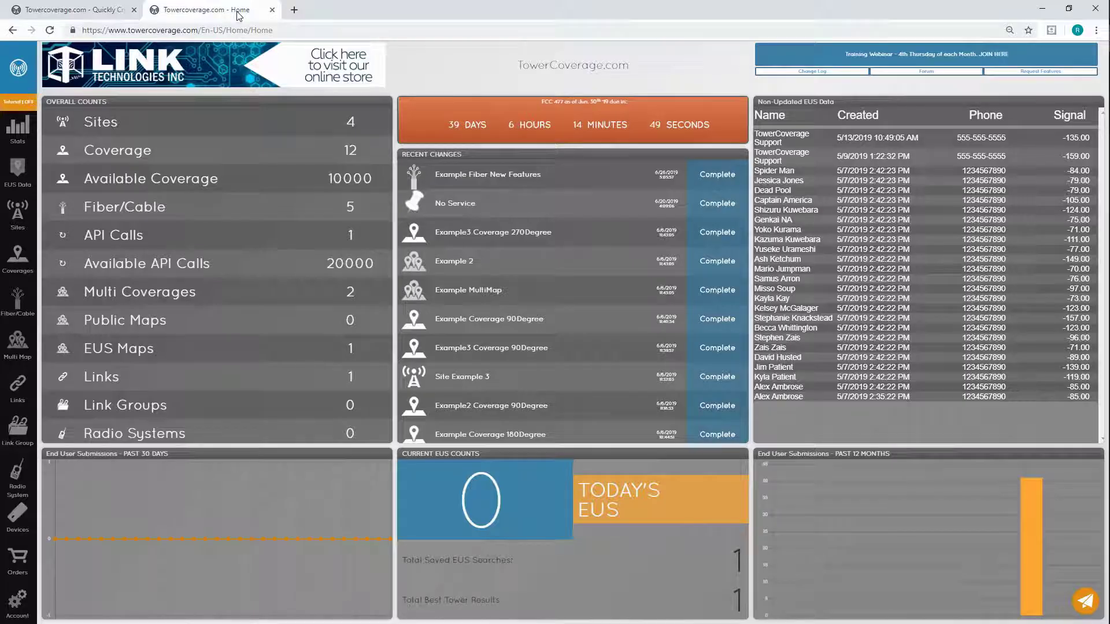
click(10, 604)
click(267, 329)
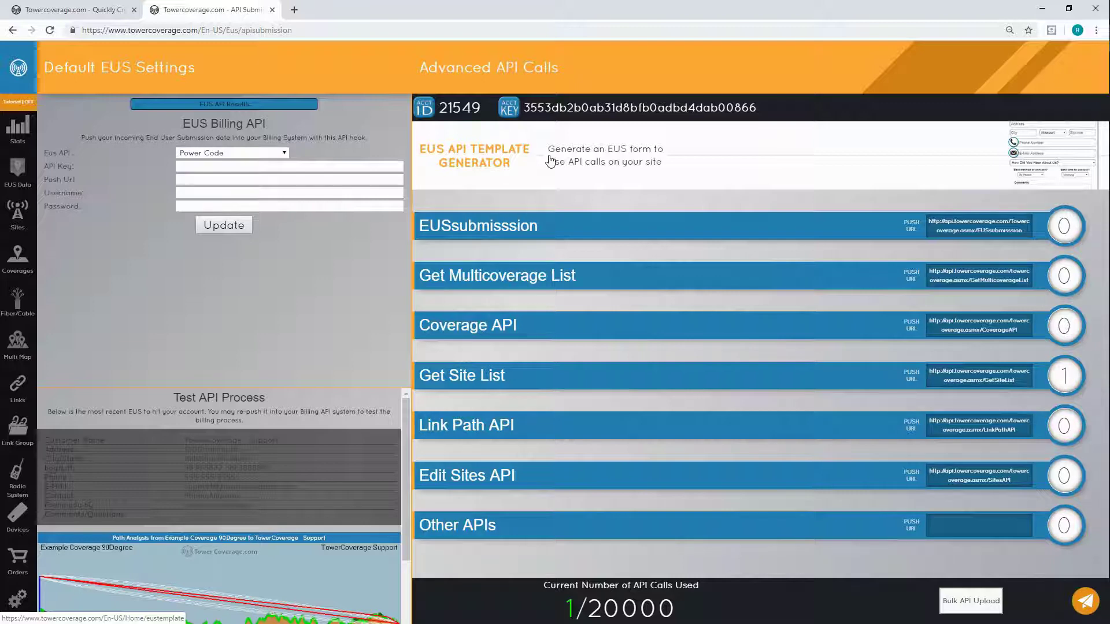
click(551, 160)
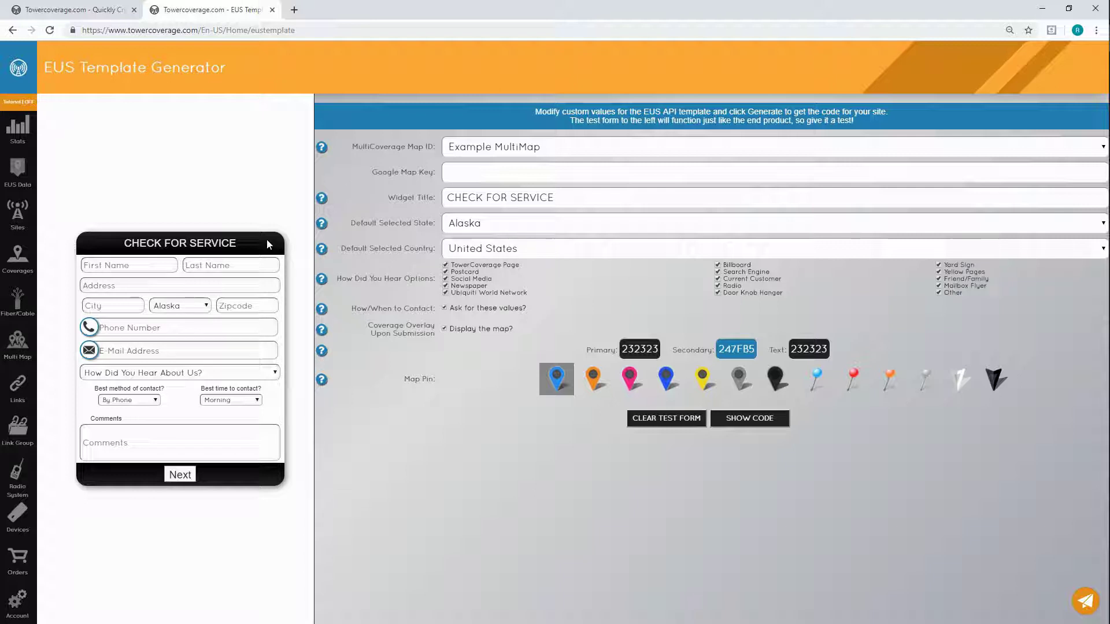
Change the form's widget title to CONTACT US.
click(581, 197)
key(ctrl+shift+Left)
key(ctrl+shift+Left)
key(BackSpace)
key(BackSpace)
key(BackSpace)
key(BackSpace)
key(BackSpace)
key(BackSpace)
key(BackSpace)
text(CO)
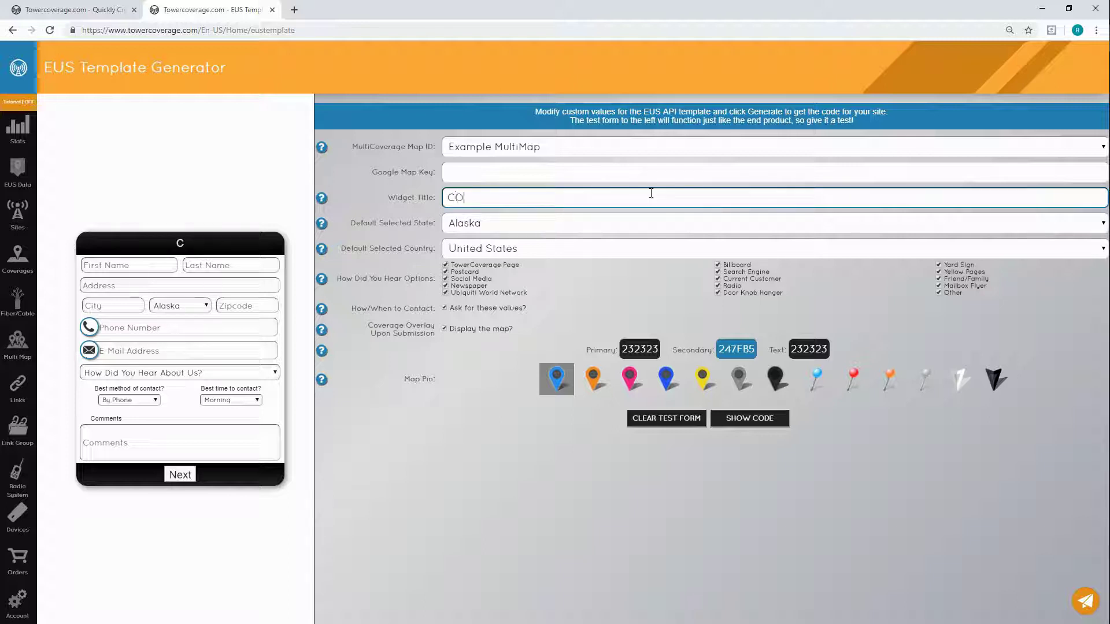
text(NTACT US)
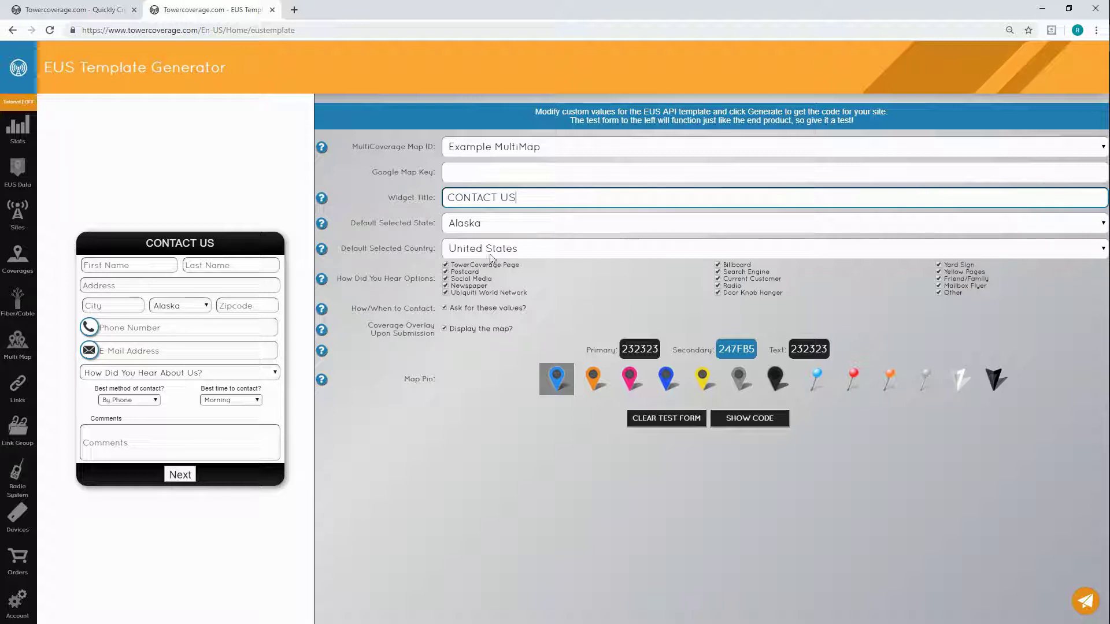
Set the default selected state for the form to Missouri.
click(453, 228)
scroll(543, 387, down, 3)
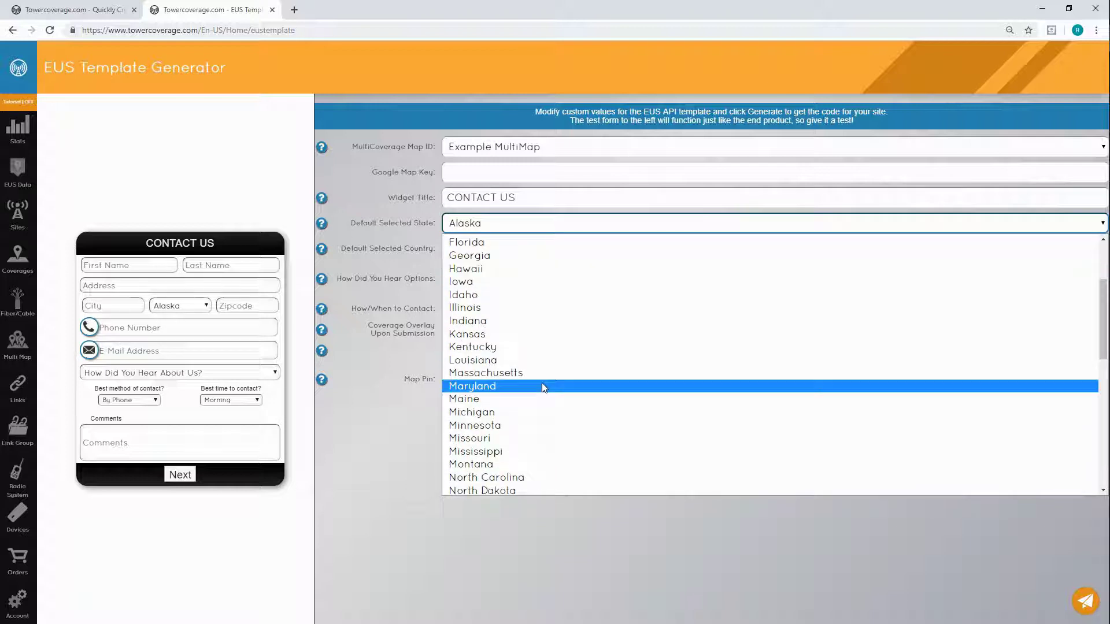
click(511, 439)
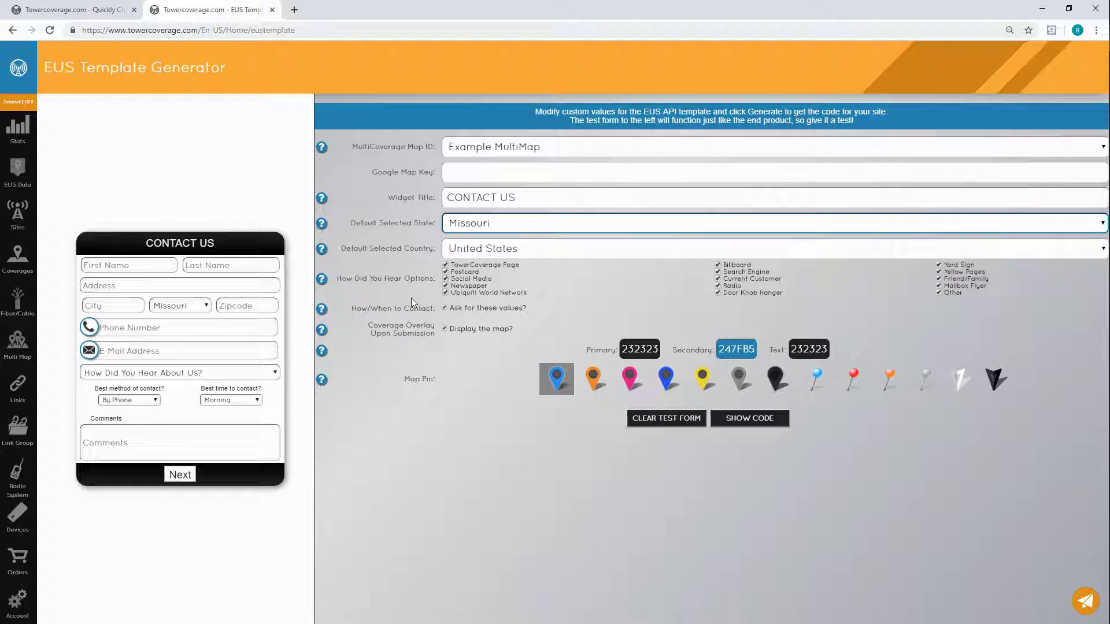
Exclude TowerCoverage Page, Postcard, Social Media, Newspaper, Radio, Current Customer and Search Engine from the How Did You Hear options.
click(446, 266)
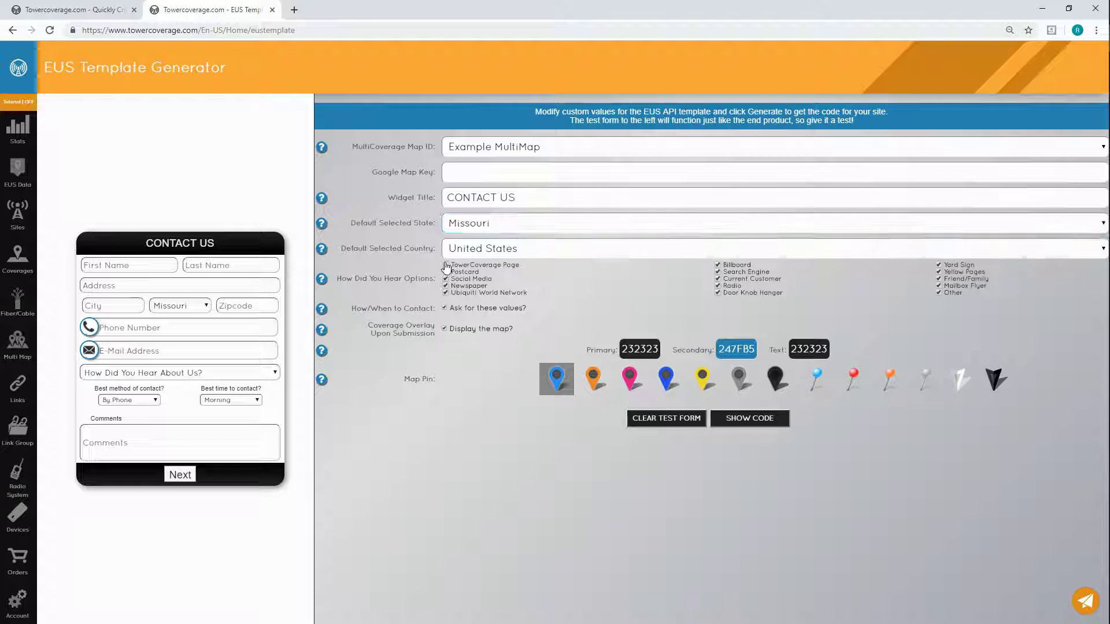
click(446, 272)
click(446, 279)
click(446, 286)
click(718, 285)
click(718, 278)
click(717, 272)
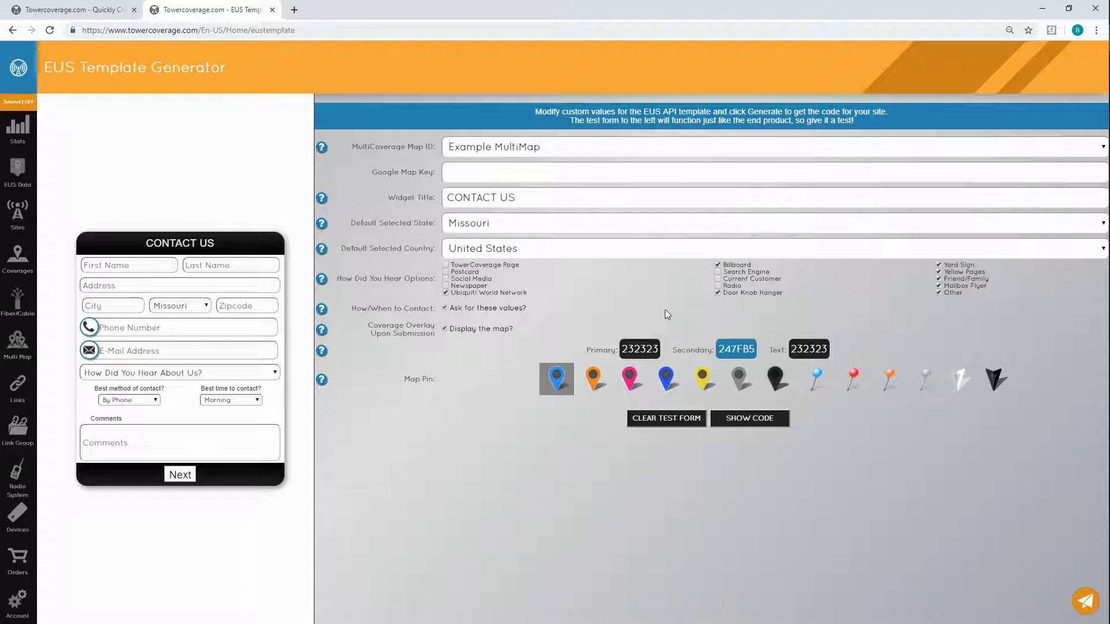
Set the form's primary color to EFEFEE.
click(655, 353)
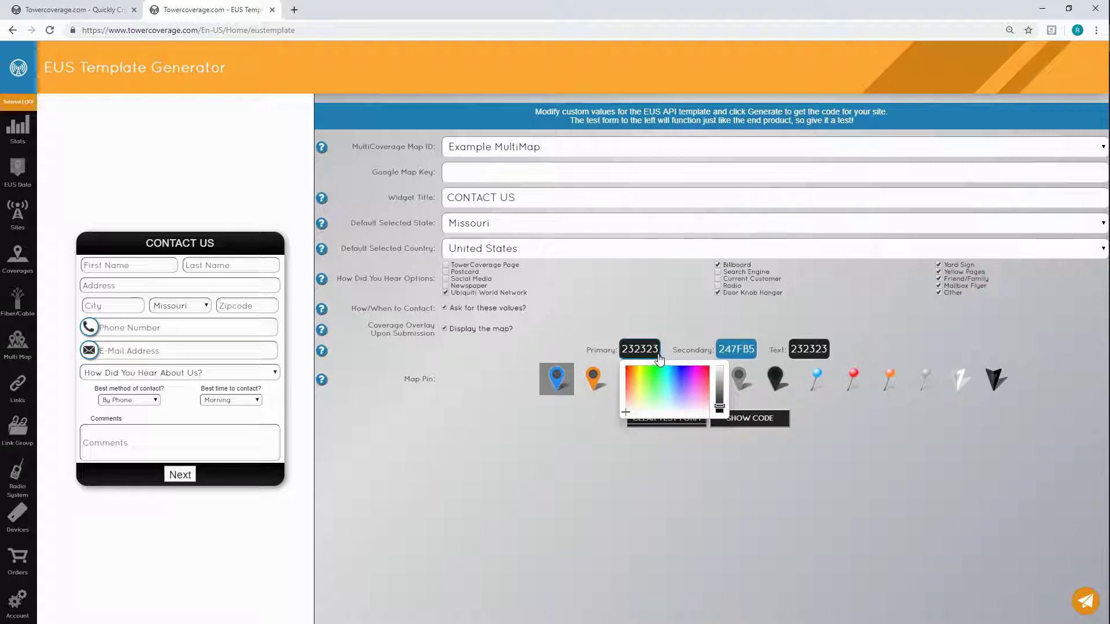
double_click(653, 350)
text(2)
key(BackSpace)
text(efefe)
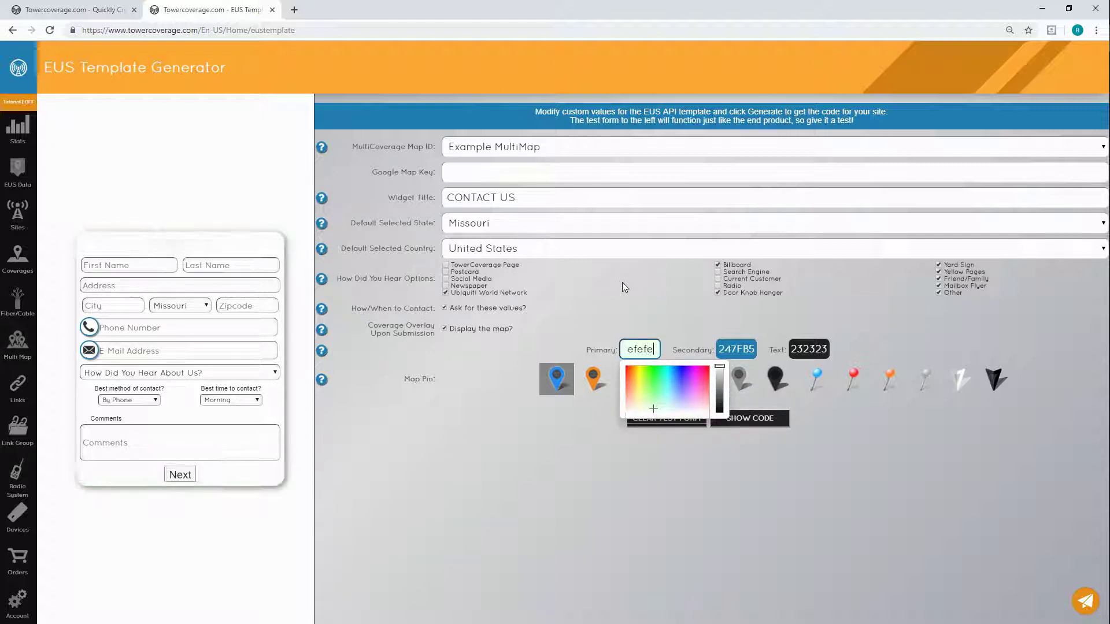
text(e)
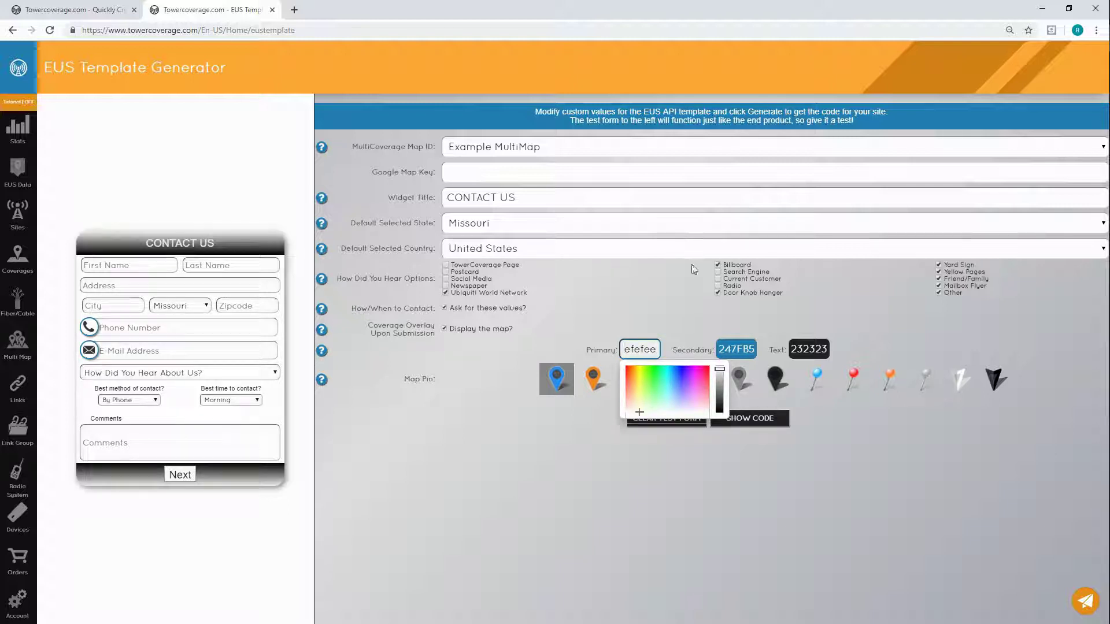
Set the form's secondary color to the muted purple 786493.
click(746, 351)
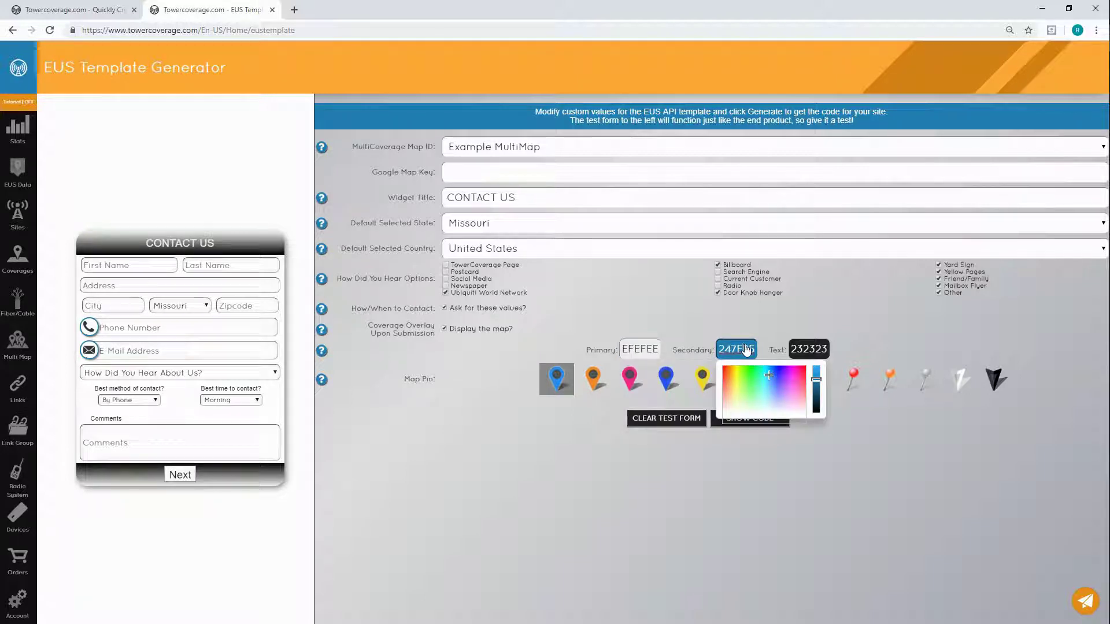
click(783, 393)
click(816, 397)
drag(816, 397, 817, 387)
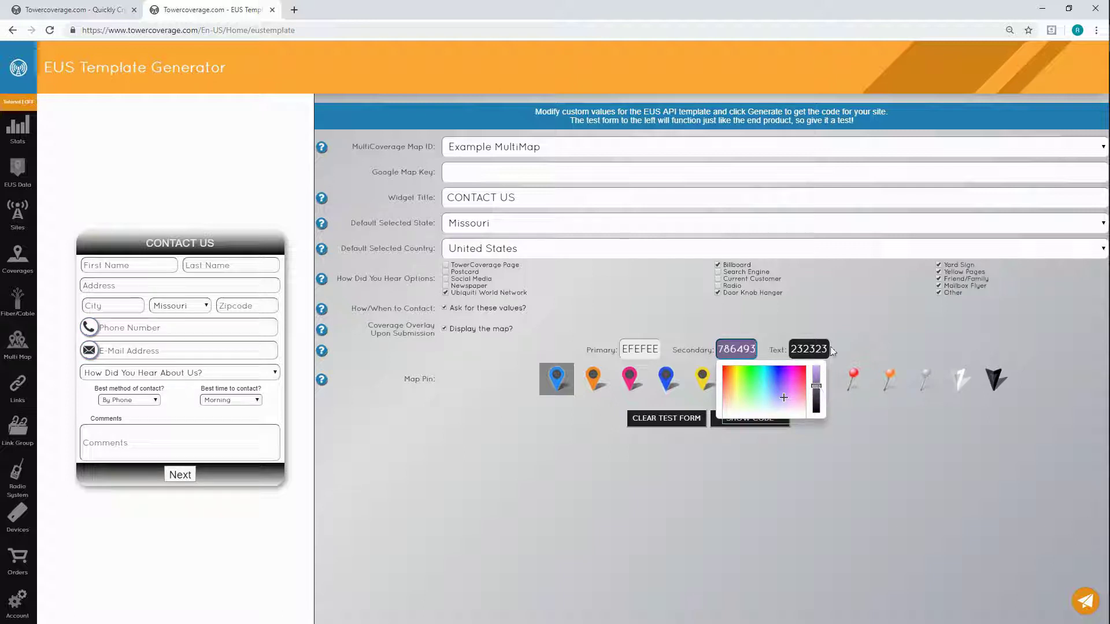
click(851, 322)
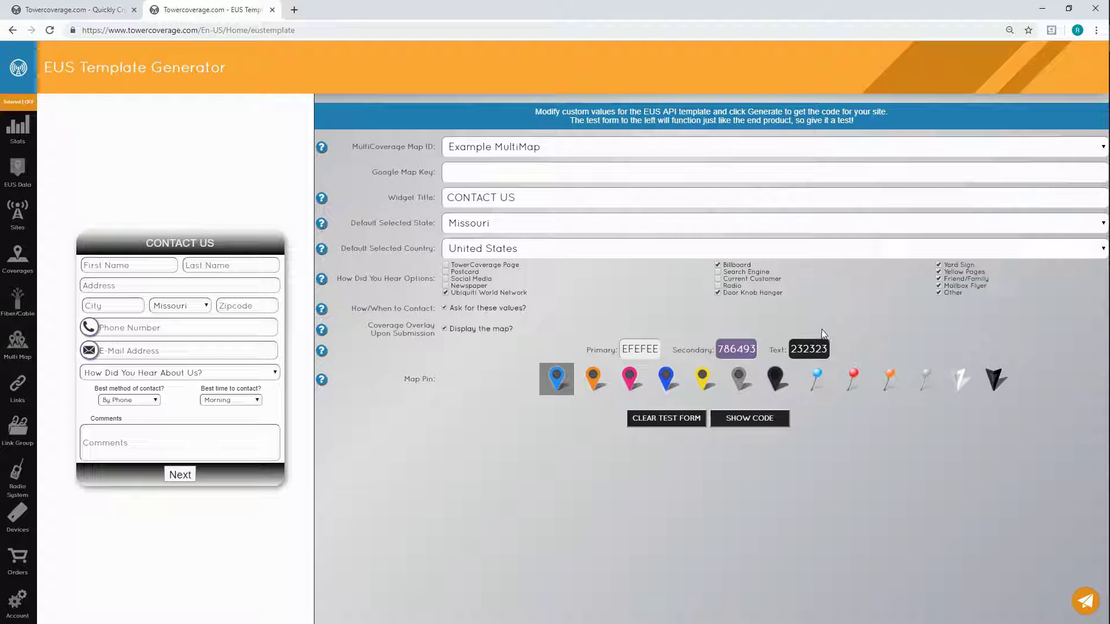
Set the form's text color to the dark blue 23557E and choose the gray pushpin as the map pin.
click(825, 353)
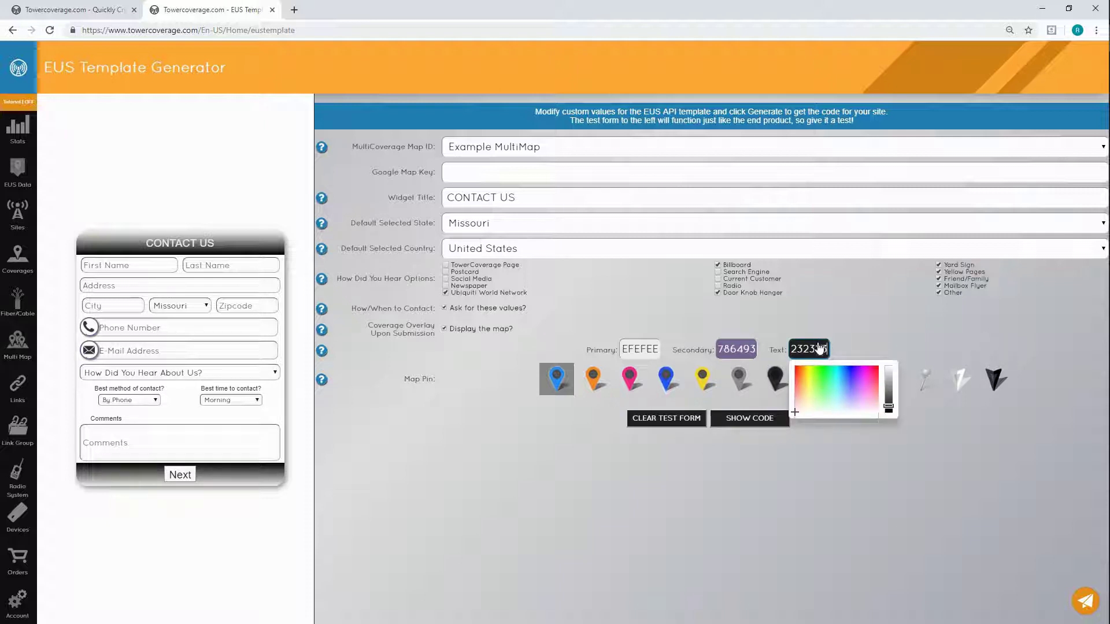
drag(860, 392, 893, 390)
click(862, 331)
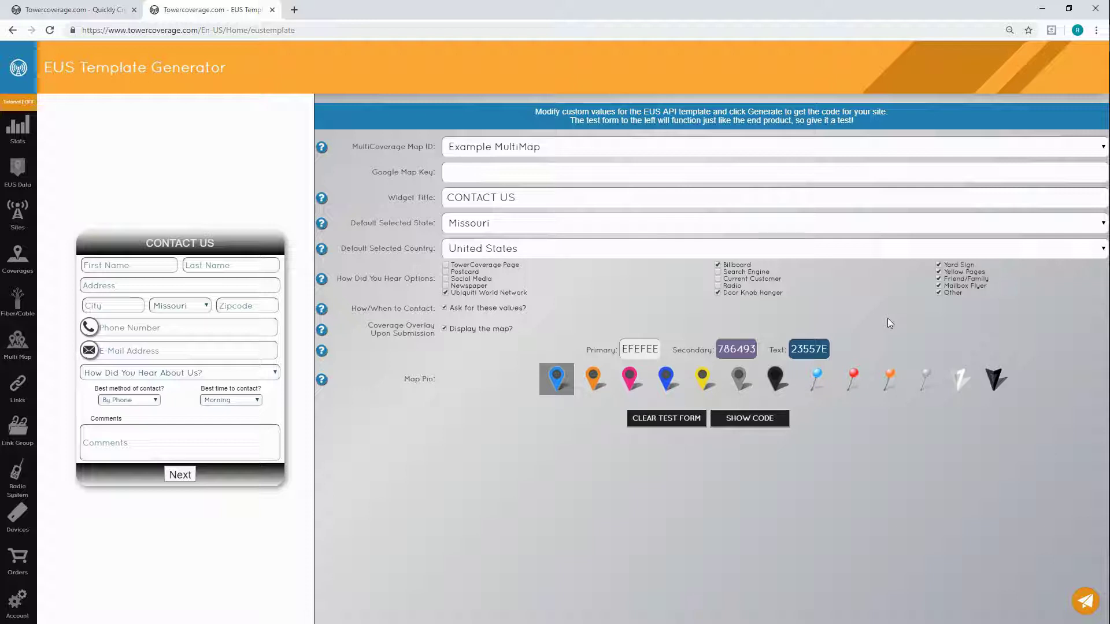
click(922, 373)
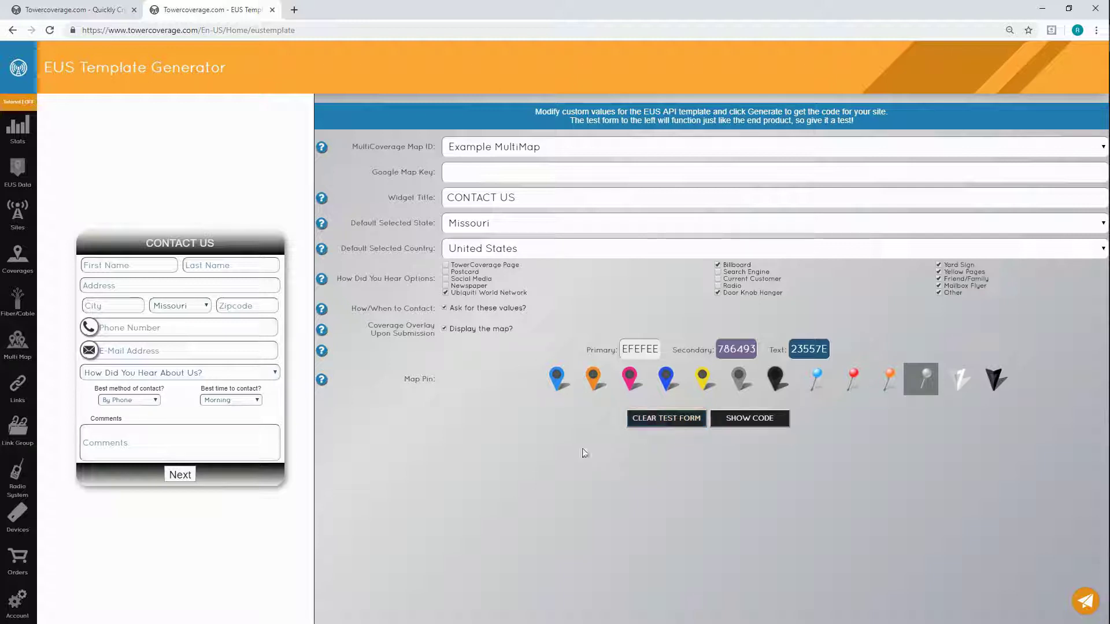
Try the preview form by entering "Test text" as the comment, and clear the test form.
click(175, 439)
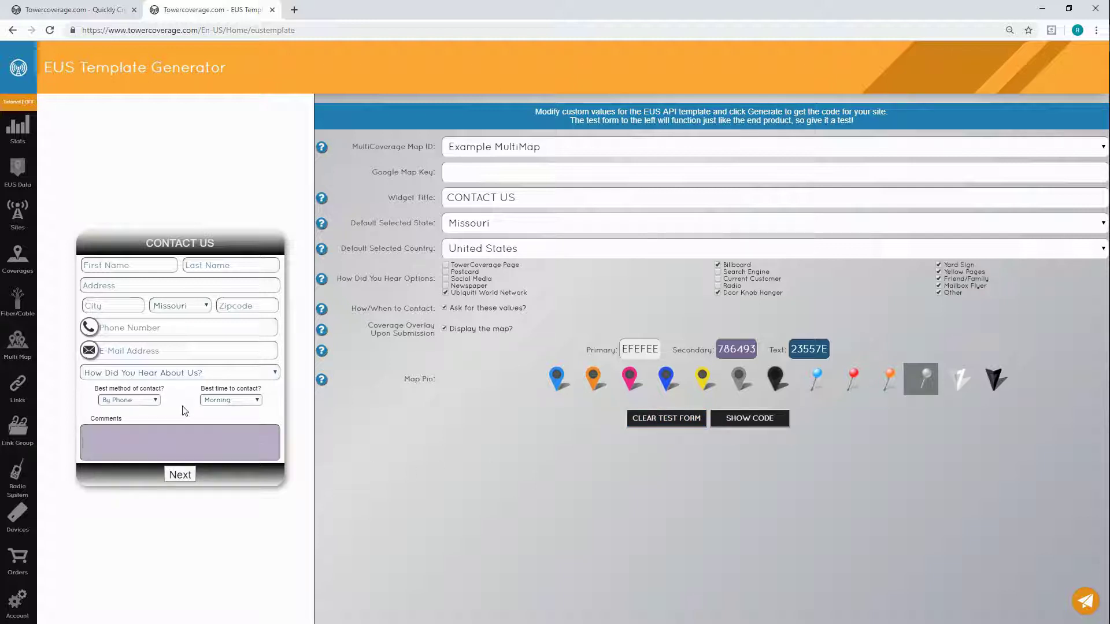
text(Test 1)
text(es)
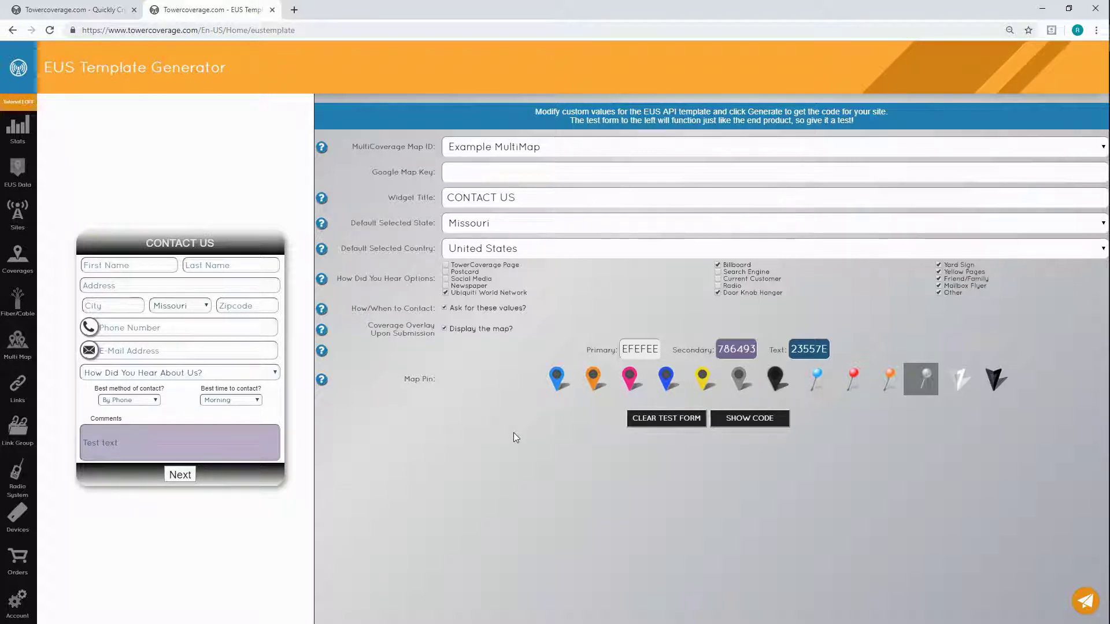
click(660, 423)
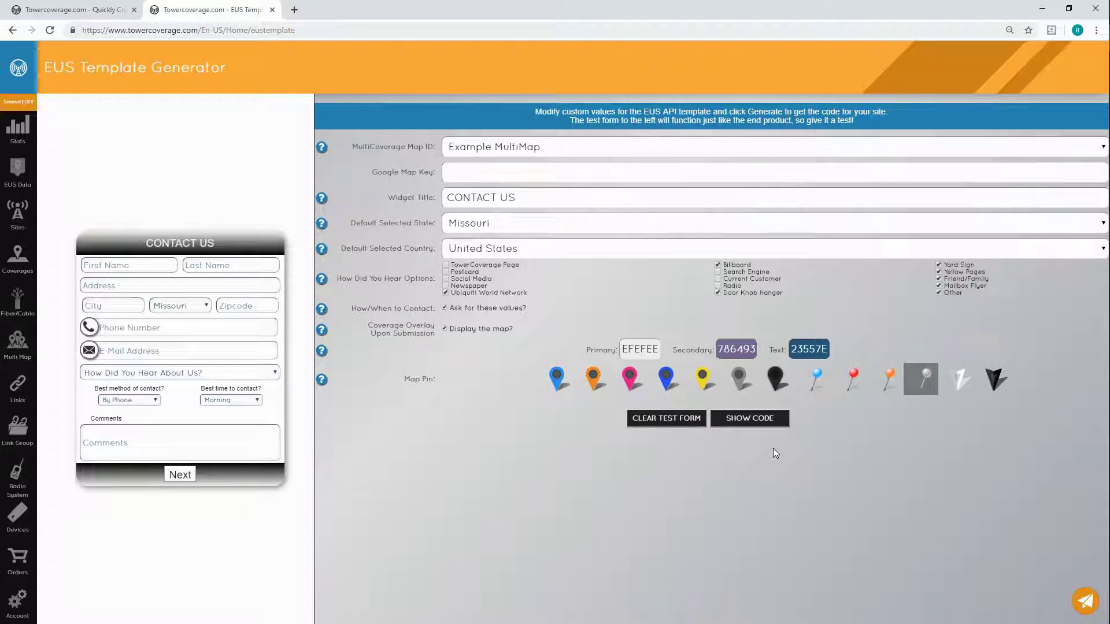
Show the generated code for the customized EUS form.
click(737, 422)
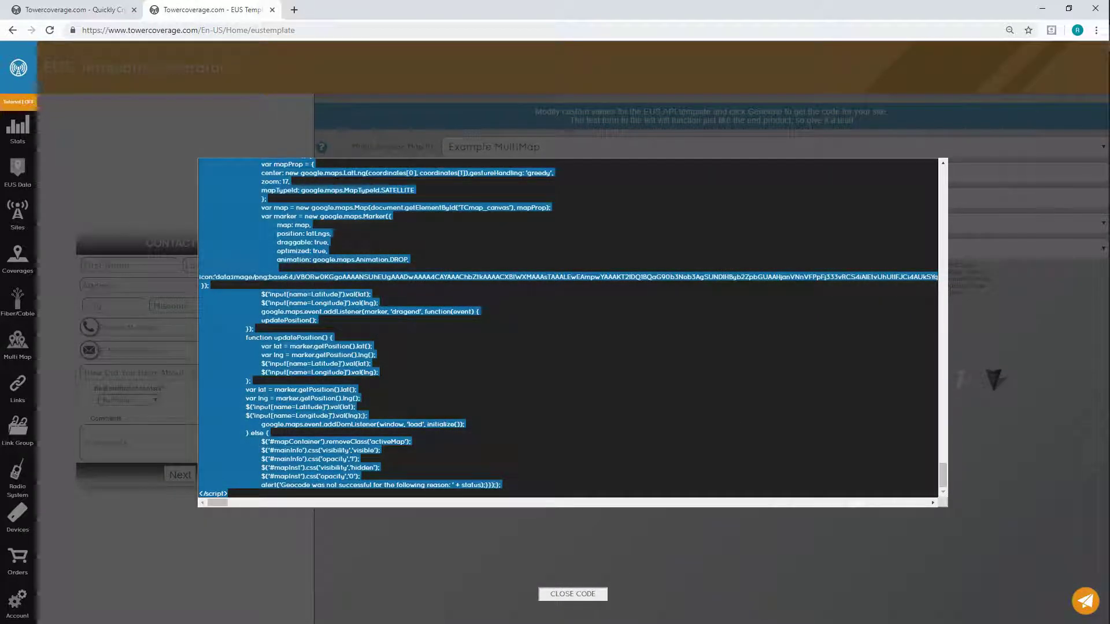